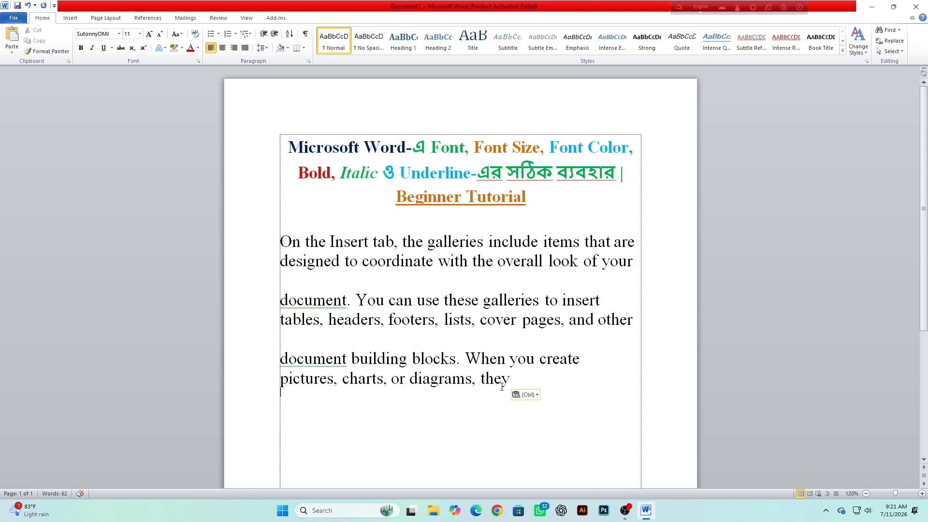
Set the font of the first body paragraph, starting "On the Insert tab", to Monotype Corsiva
left_click_drag(639, 262, 293, 241)
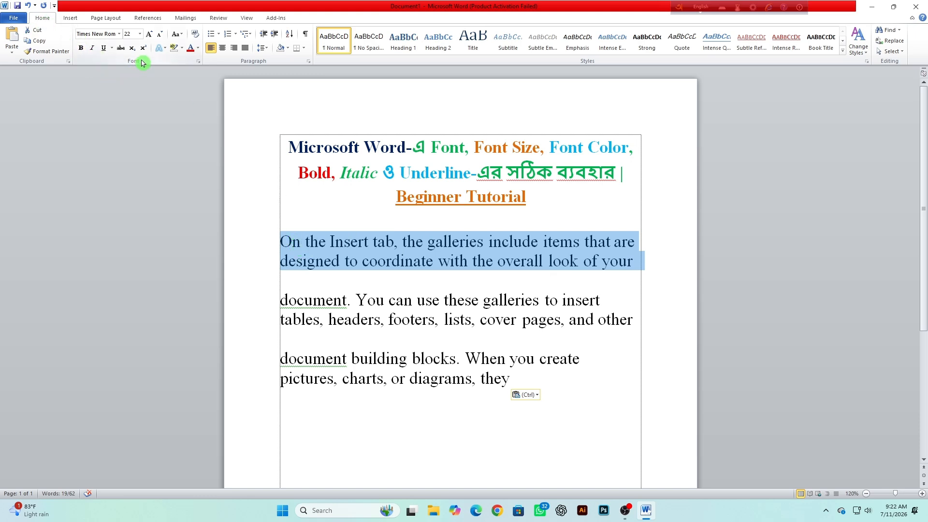
left_click(121, 36)
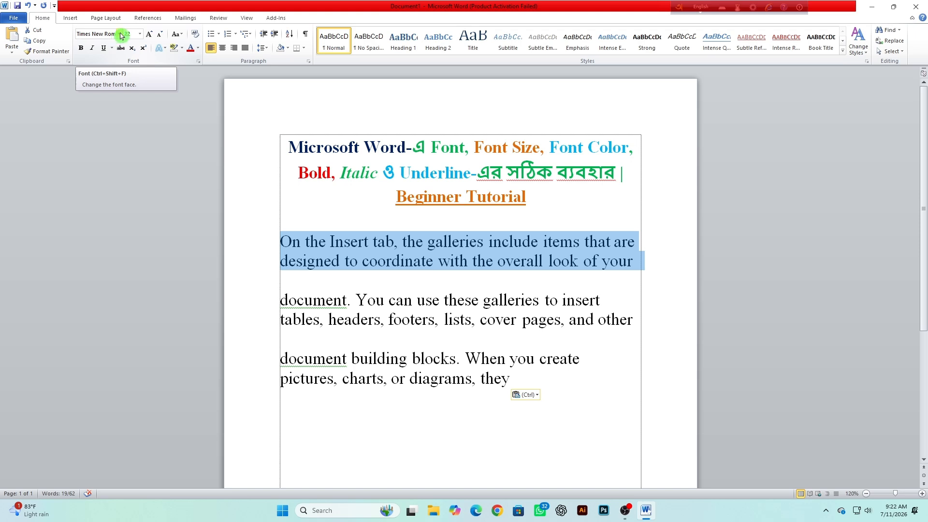
left_click(120, 35)
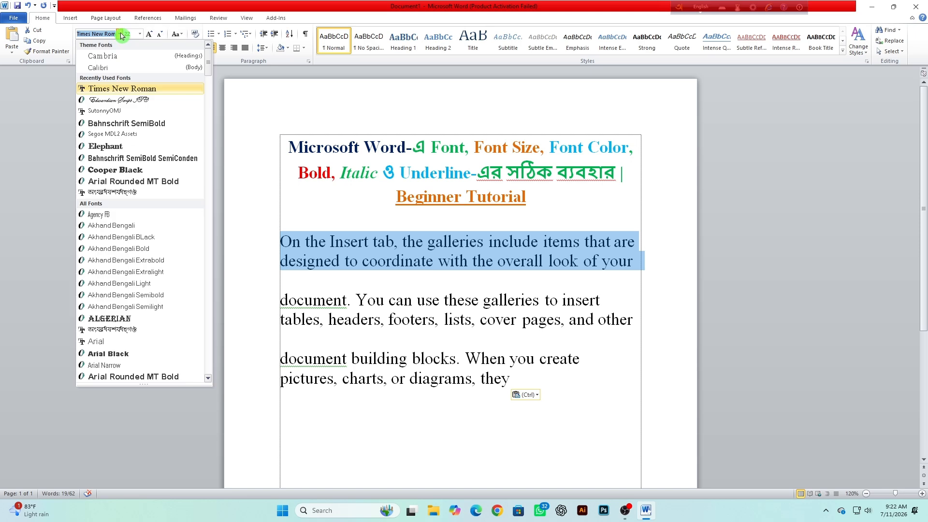
scroll(135, 239, "down", 10)
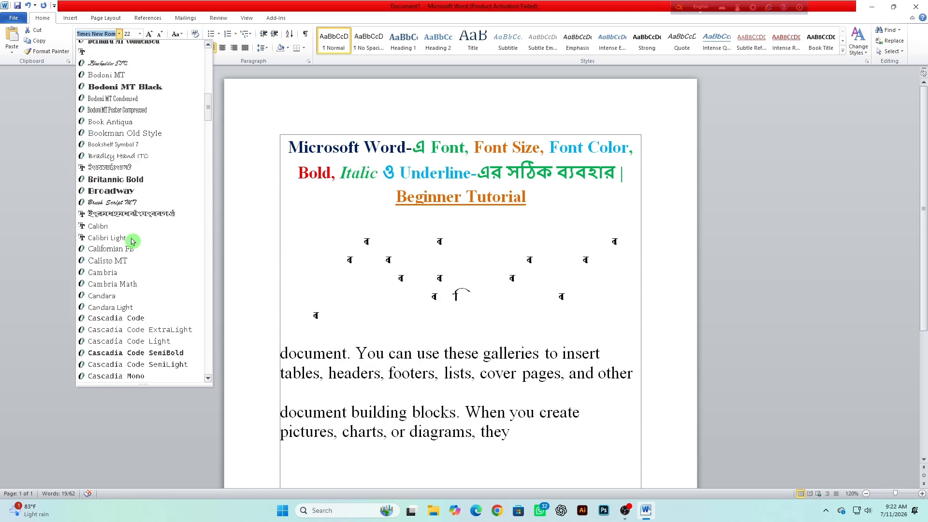
scroll(134, 241, "down", 10)
scroll(144, 260, "down", 8)
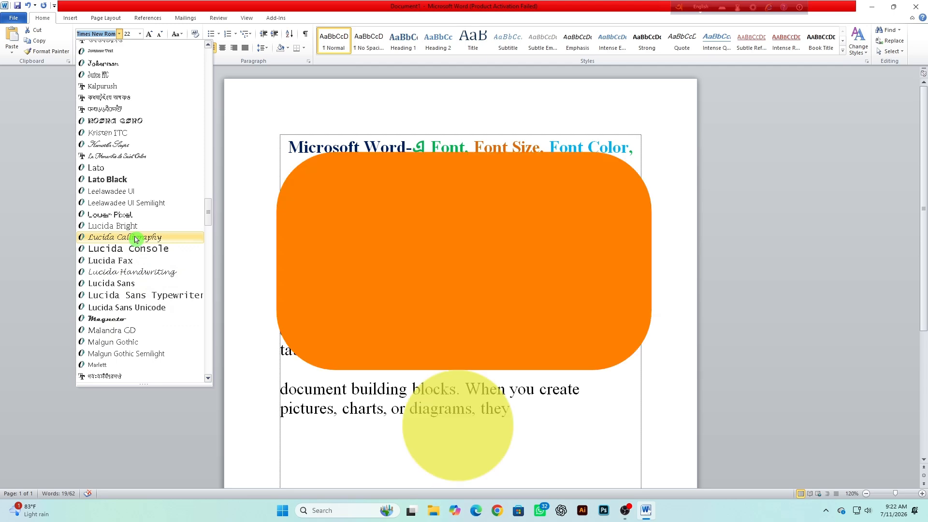
scroll(135, 239, "up", 15)
scroll(135, 239, "up", 10)
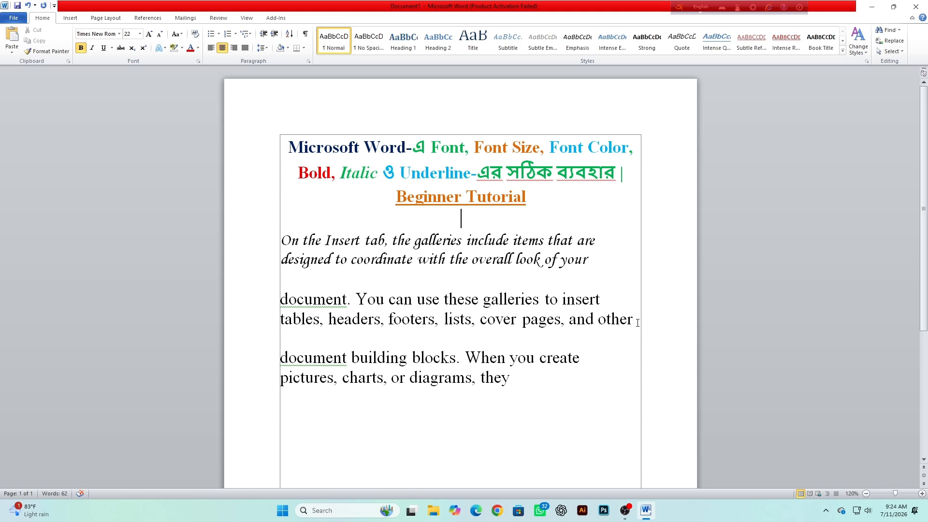
Set the font size of the second body paragraph, starting "document. You can use these galleries", to 28
left_click_drag(638, 323, 290, 300)
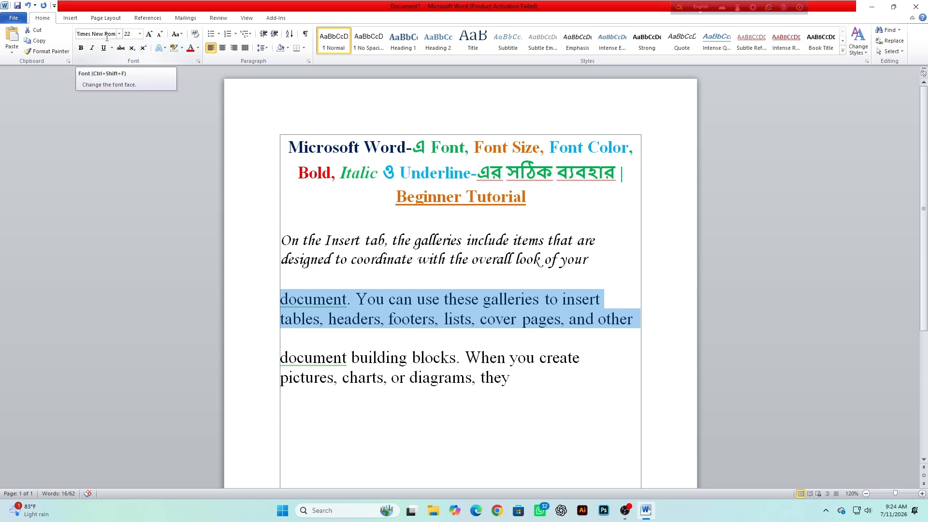
left_click(140, 34)
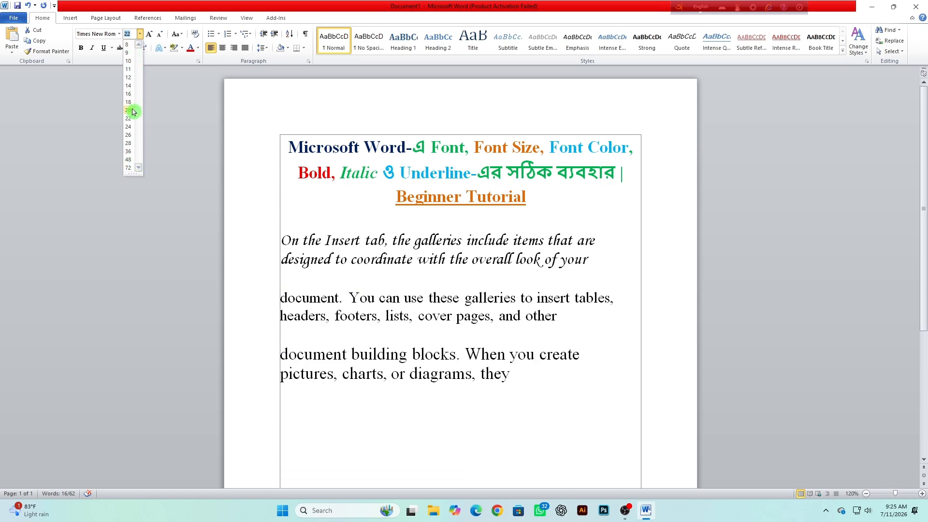
left_click(135, 144)
left_click(435, 347)
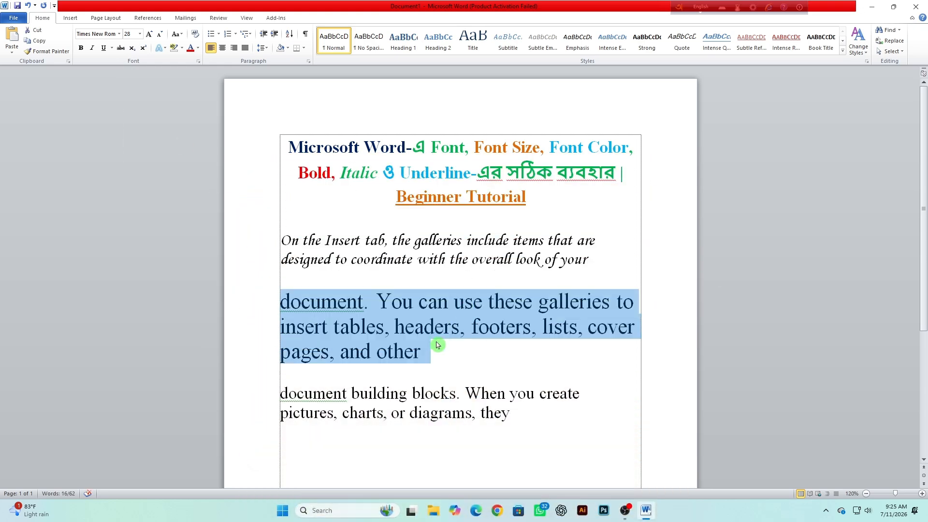
left_click(437, 347)
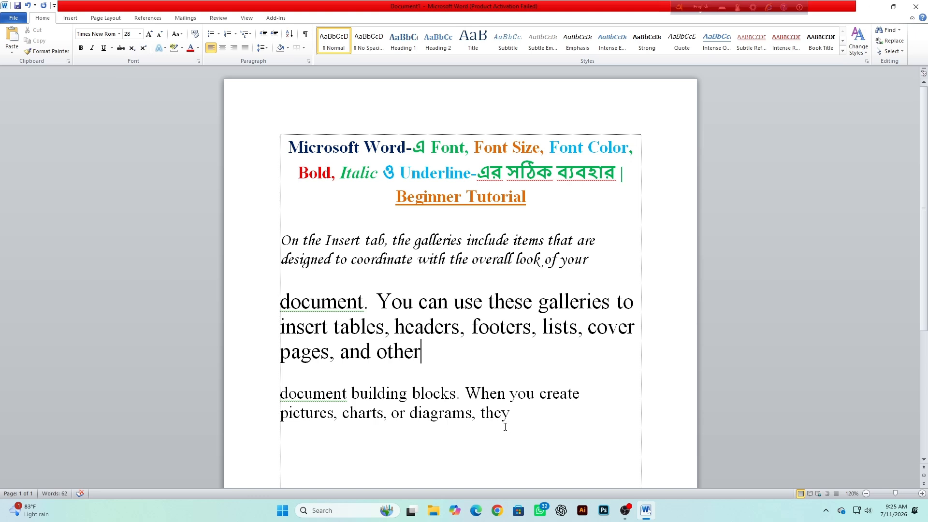
Select the last paragraph, starting "document building blocks", and view the extended font colour palette without choosing a colour
left_click_drag(515, 418, 284, 405)
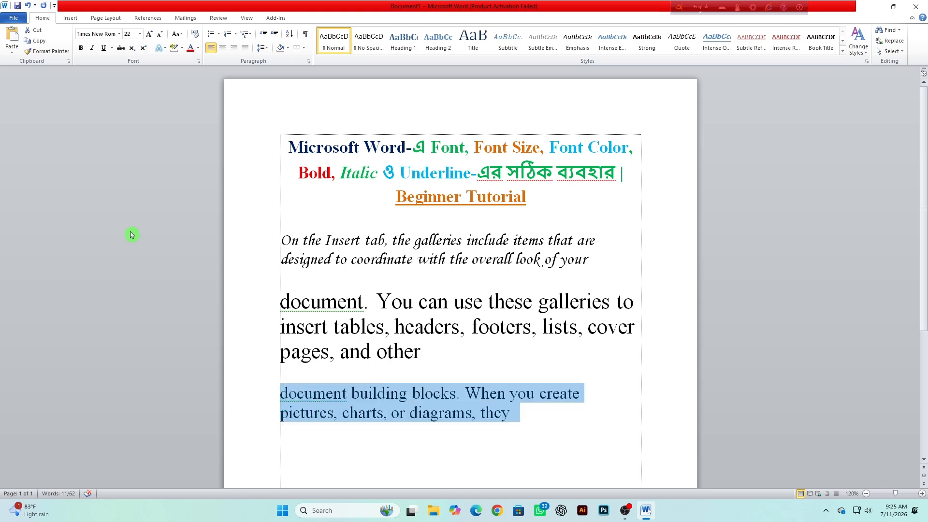
left_click(199, 49)
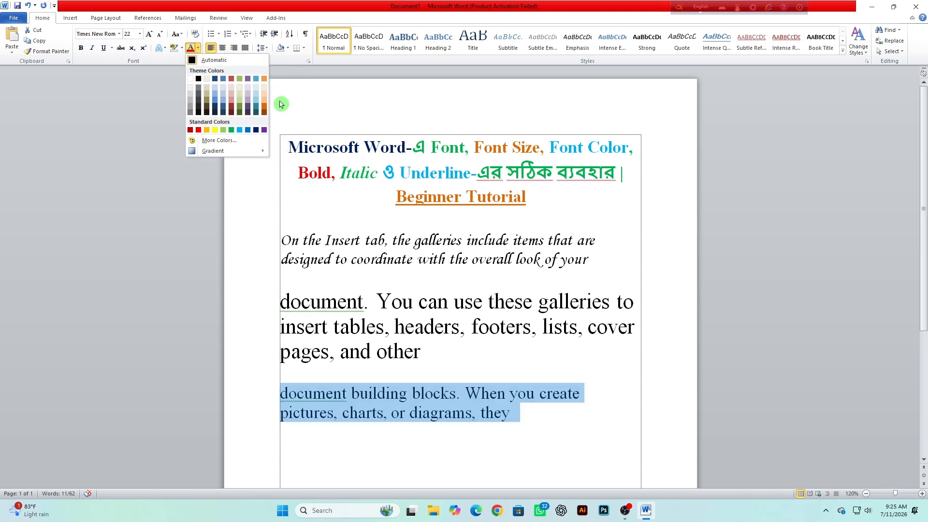
left_click(232, 145)
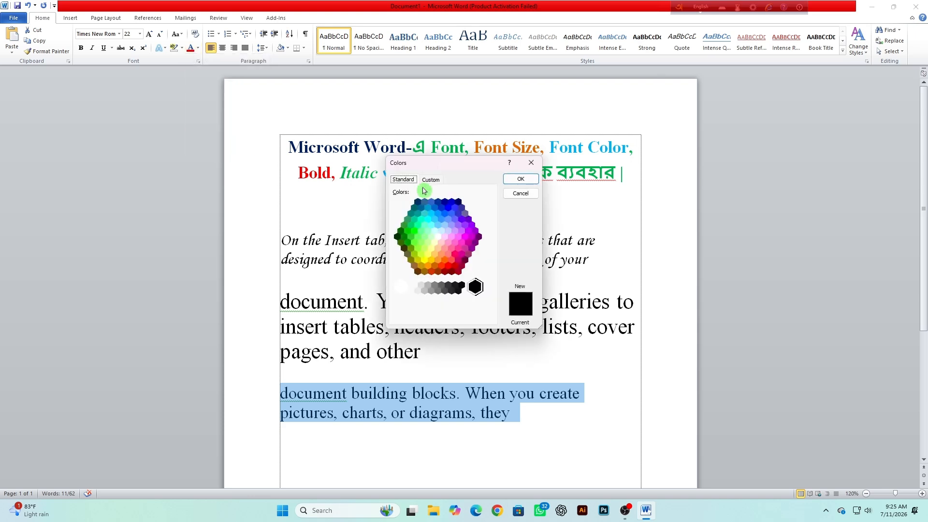
left_click(518, 194)
Set the font colour of the selected last paragraph to the standard Red, then deselect it
left_click(201, 48)
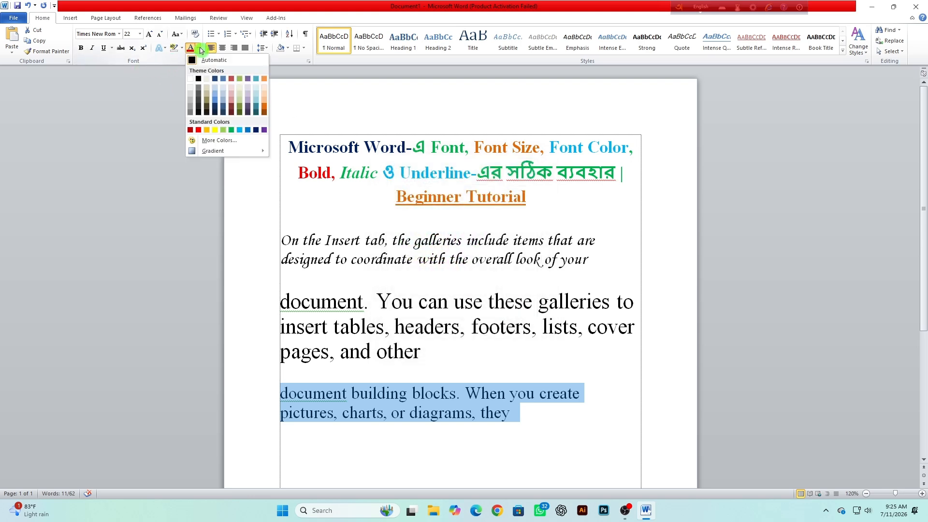
left_click(198, 132)
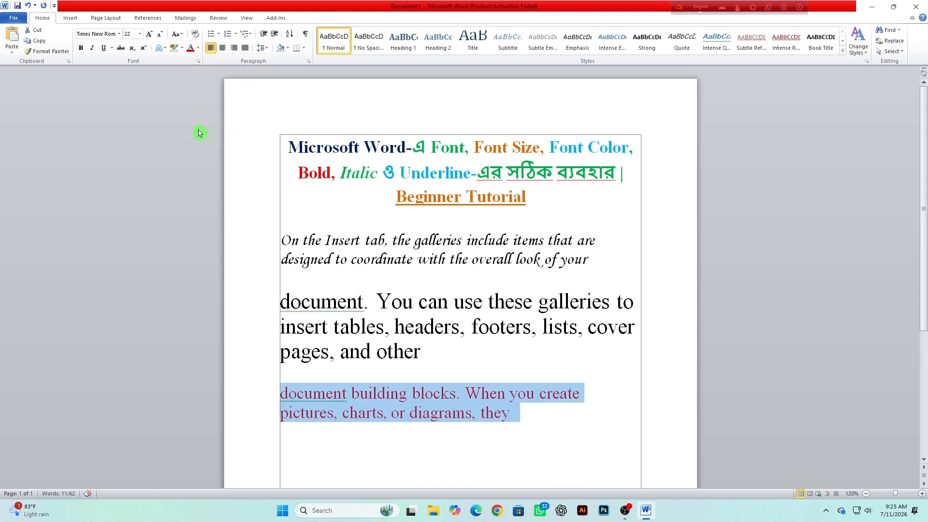
left_click(462, 372)
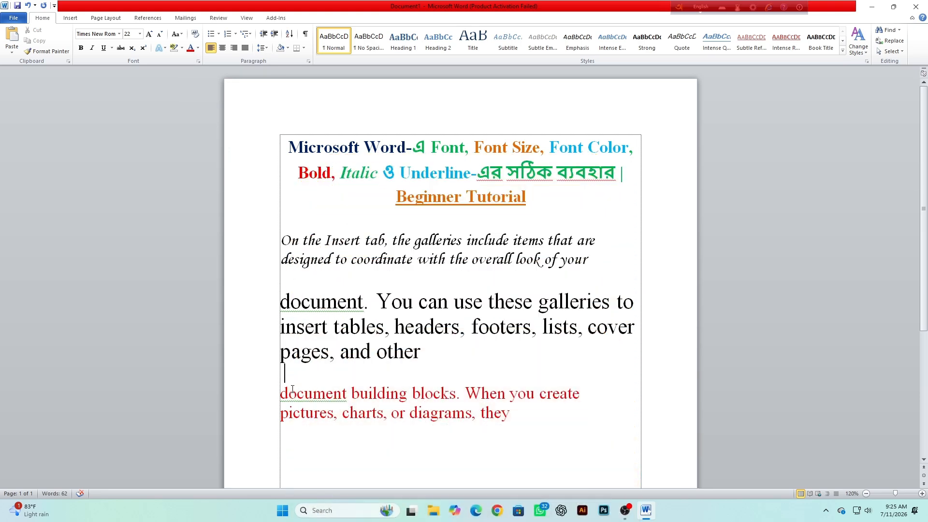
Make the first body paragraph, starting "On the Insert tab", bold
left_click_drag(599, 261, 269, 238)
left_click(40, 42)
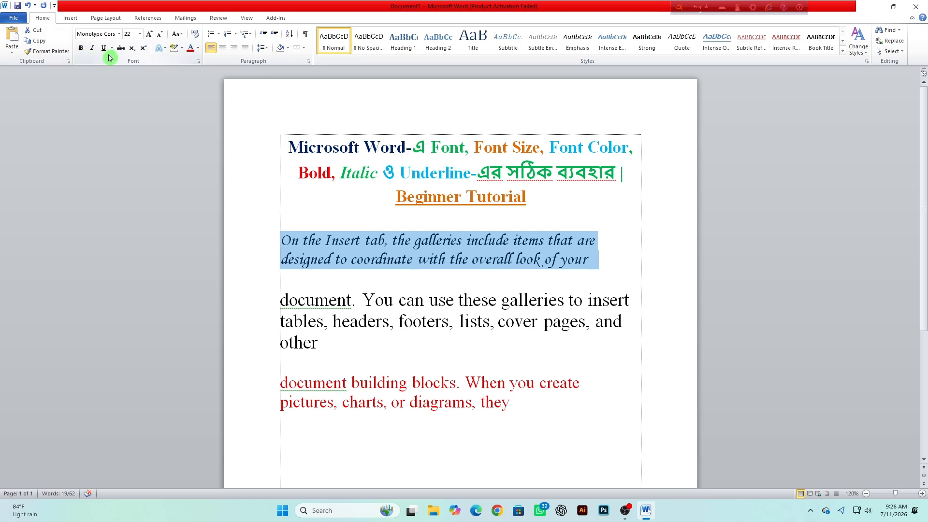
left_click(81, 50)
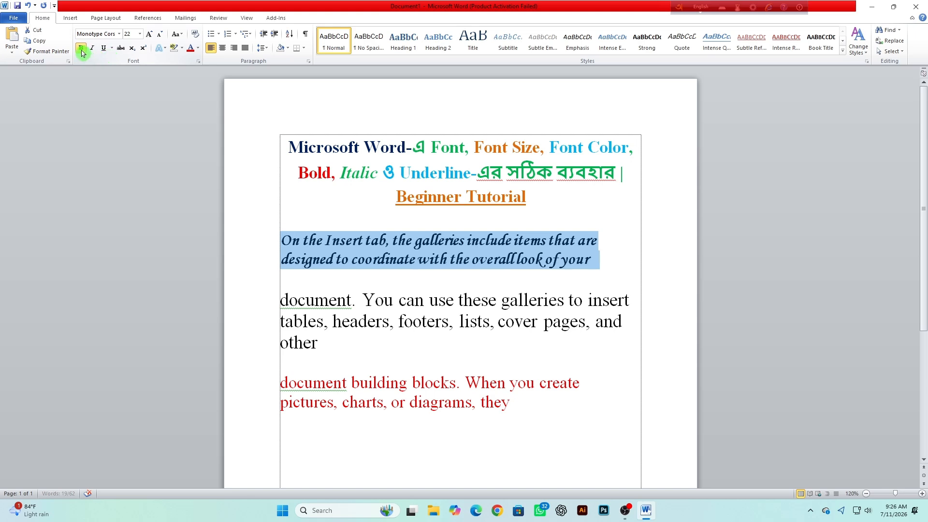
left_click(601, 271)
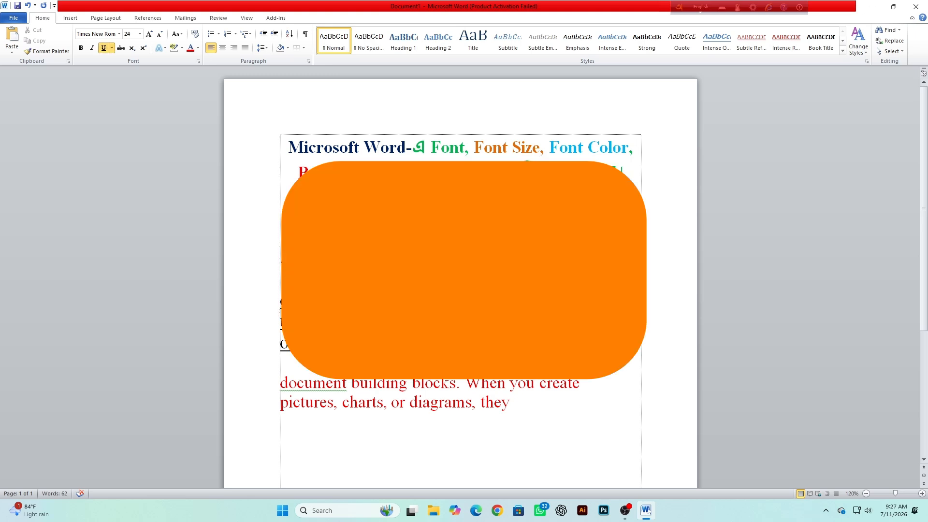
Italicize the red last paragraph, starting "document building blocks"
scroll(339, 386, "down", 3)
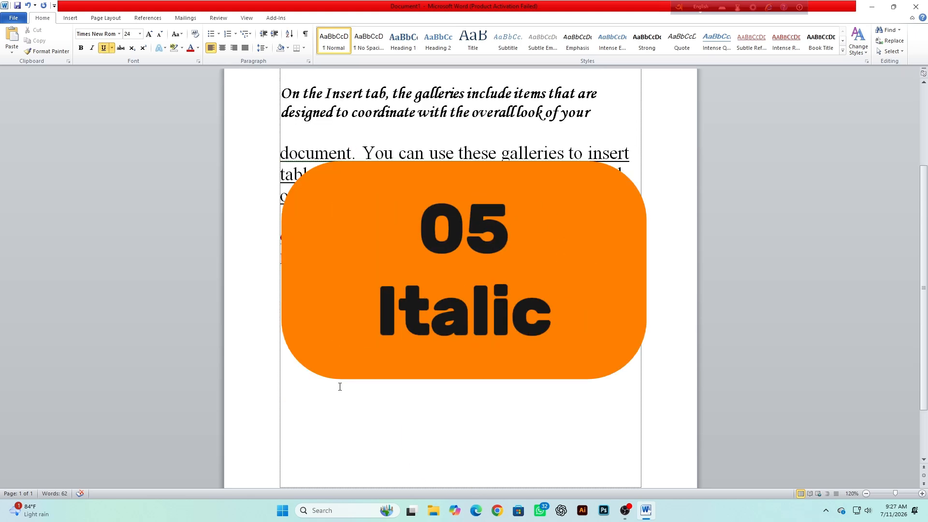
left_click_drag(515, 255, 268, 239)
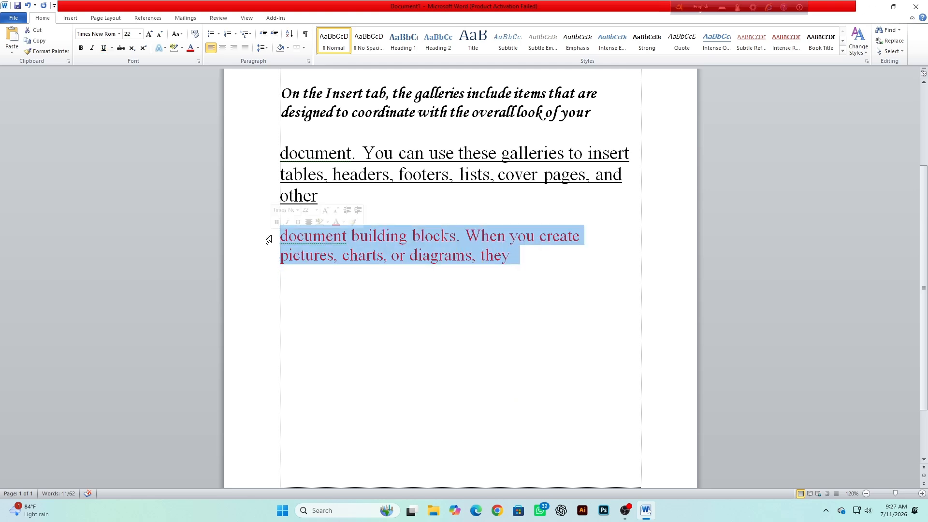
left_click(93, 49)
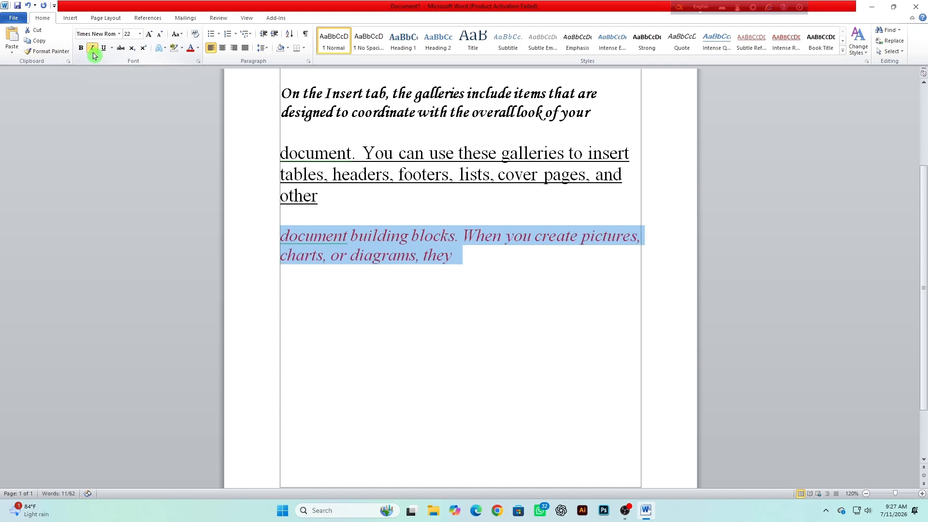
left_click(460, 272)
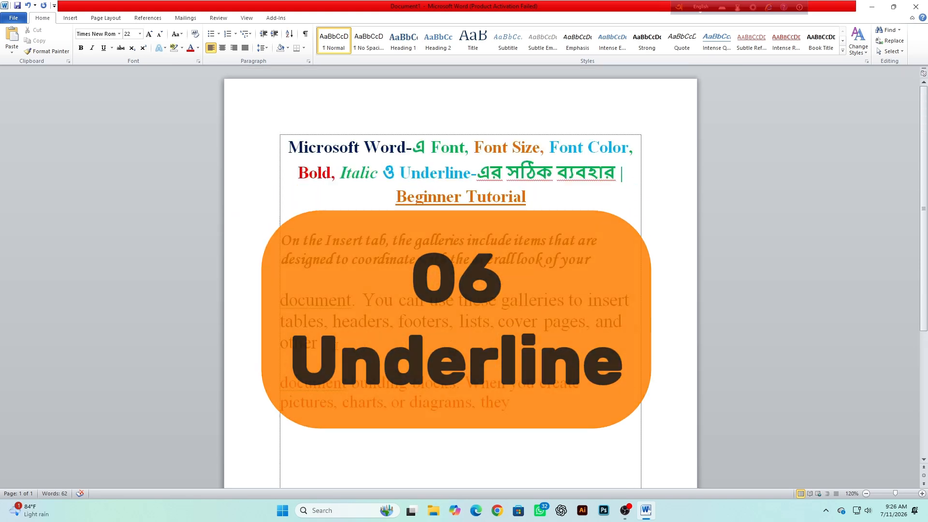
Underline the second body paragraph, from "document. You can use these galleries" through "other"
left_click_drag(319, 345, 280, 304)
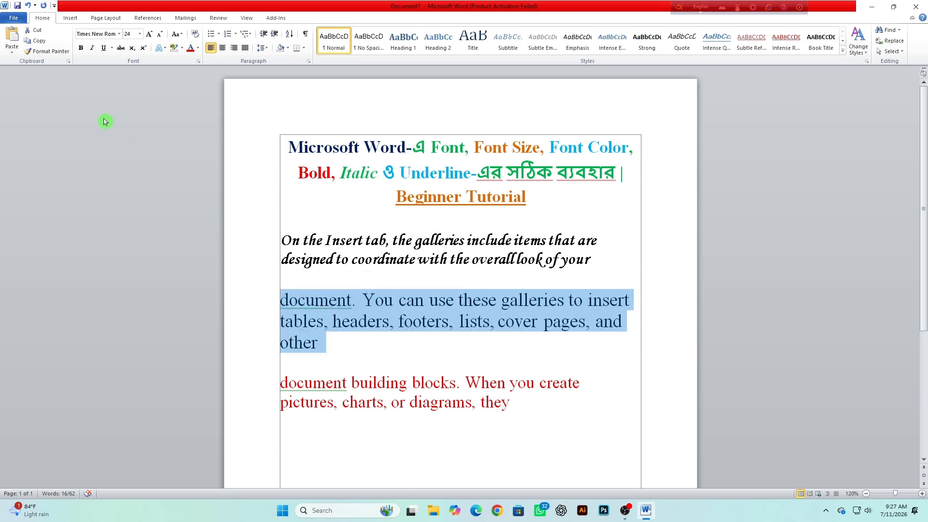
left_click(106, 49)
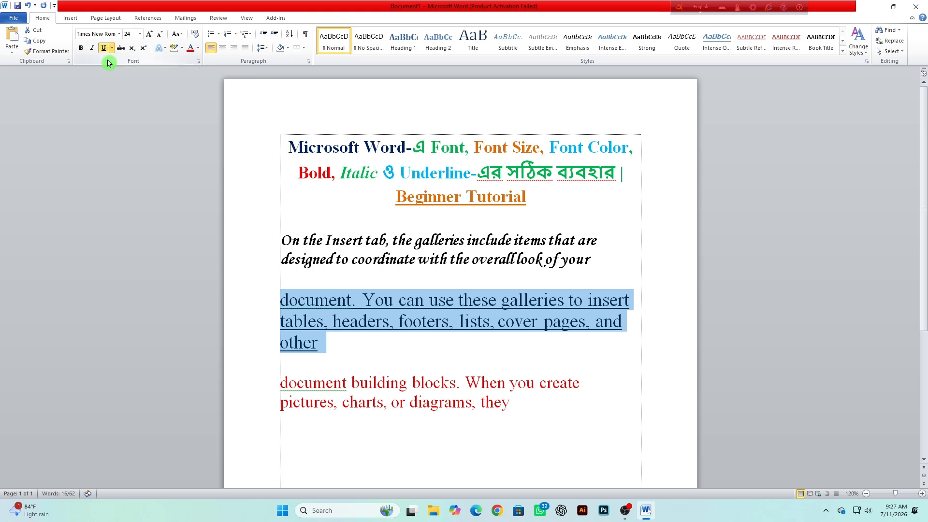
left_click(458, 340)
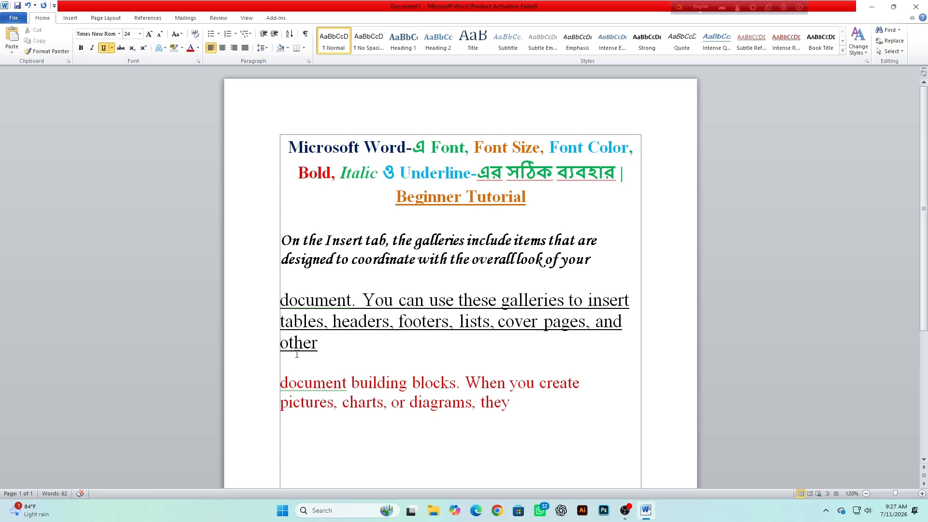